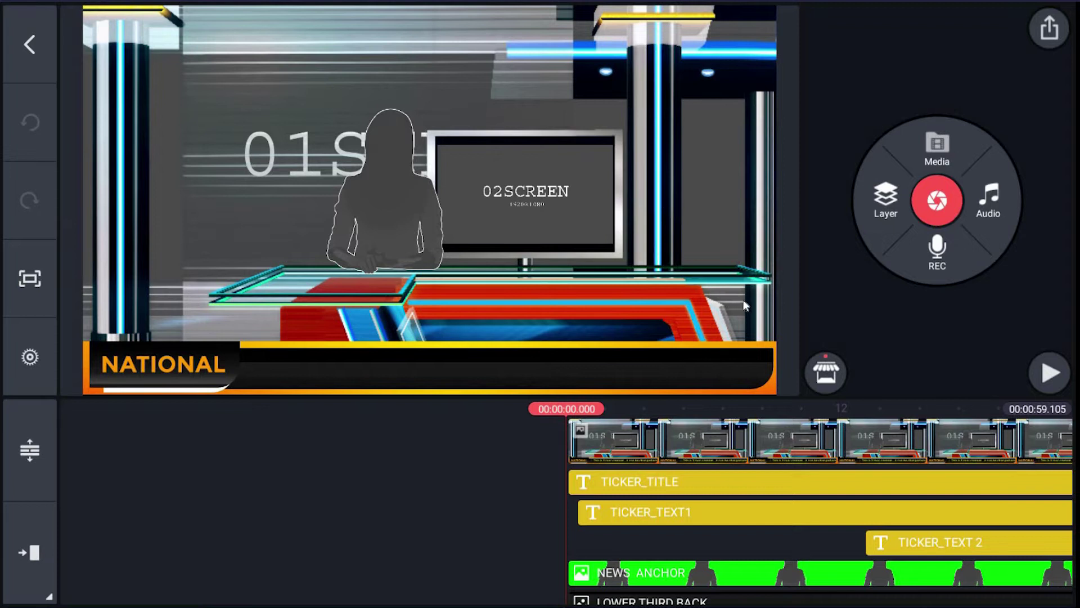
Play the news studio template to preview the ticker scrolling beside NATIONAL.
{"action": "left_click", "coordinate": [1049, 376]}
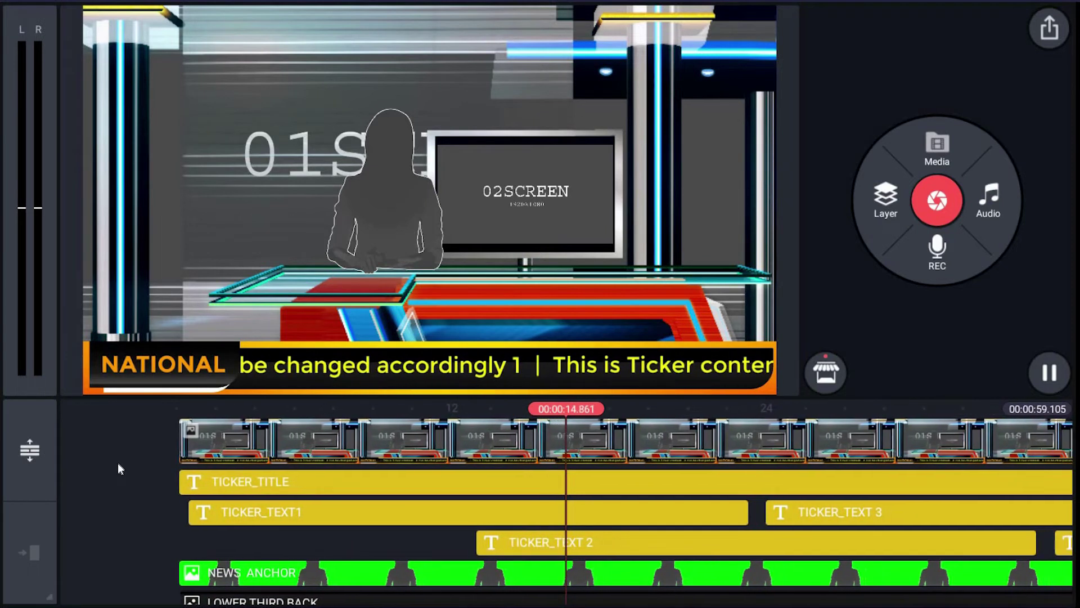
Pause playback, expand the timeline to list all template layers, and advance the playhead.
{"action": "left_click", "coordinate": [30, 450]}
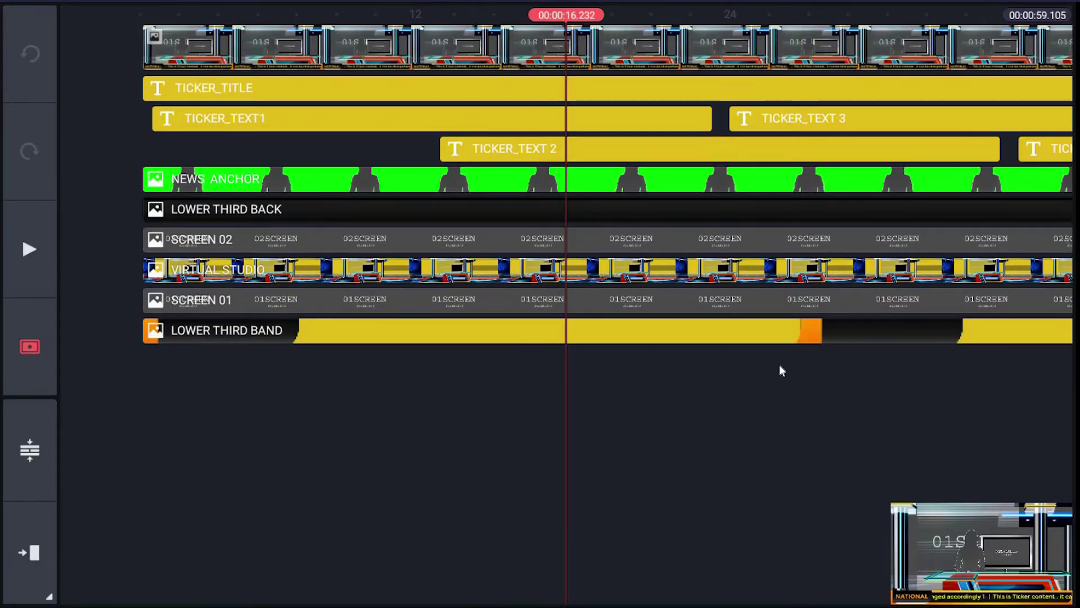
{"action": "key", "text": "Right"}
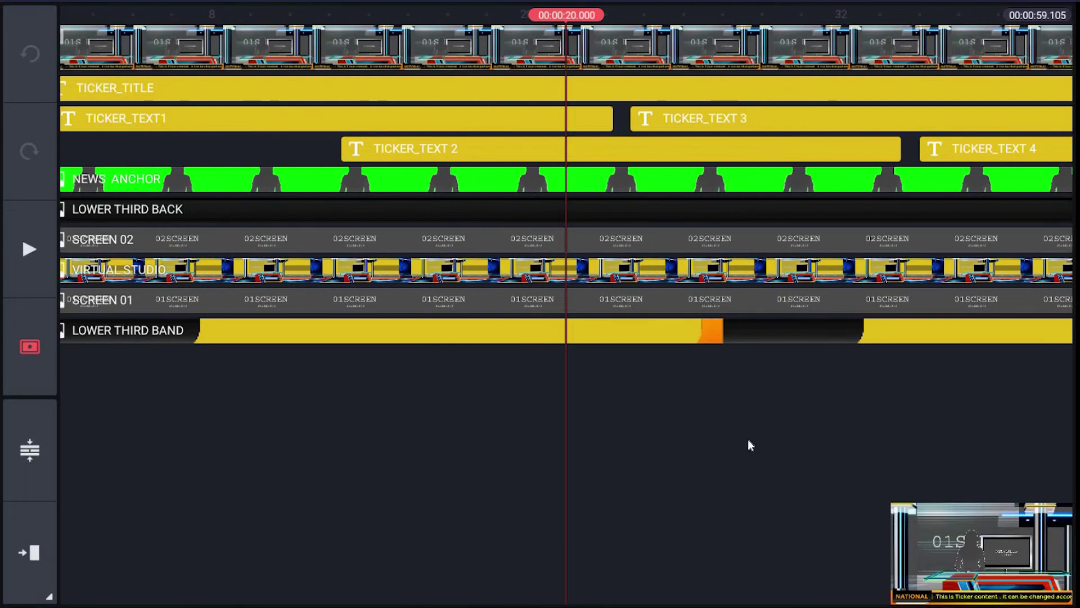
{"action": "scroll", "coordinate": [747, 439], "scroll_direction": "up", "scroll_amount": 1}
{"action": "scroll", "coordinate": [747, 439], "scroll_direction": "up", "scroll_amount": 1}
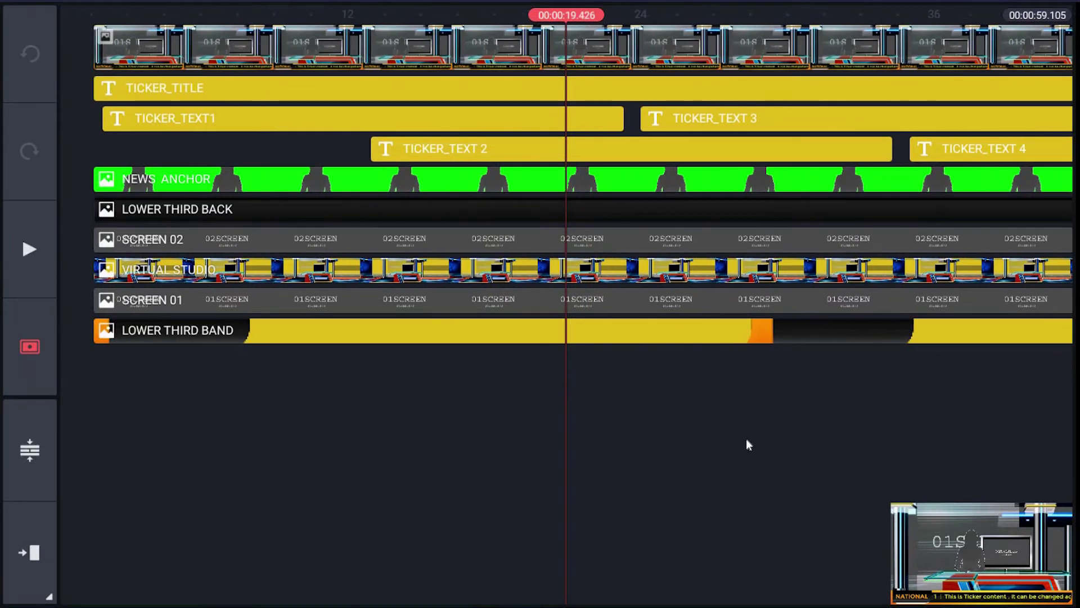
{"action": "scroll", "coordinate": [747, 439], "scroll_direction": "up", "scroll_amount": 1}
{"action": "scroll", "coordinate": [746, 440], "scroll_direction": "up", "scroll_amount": 2}
{"action": "scroll", "coordinate": [651, 479], "scroll_direction": "down", "scroll_amount": 2}
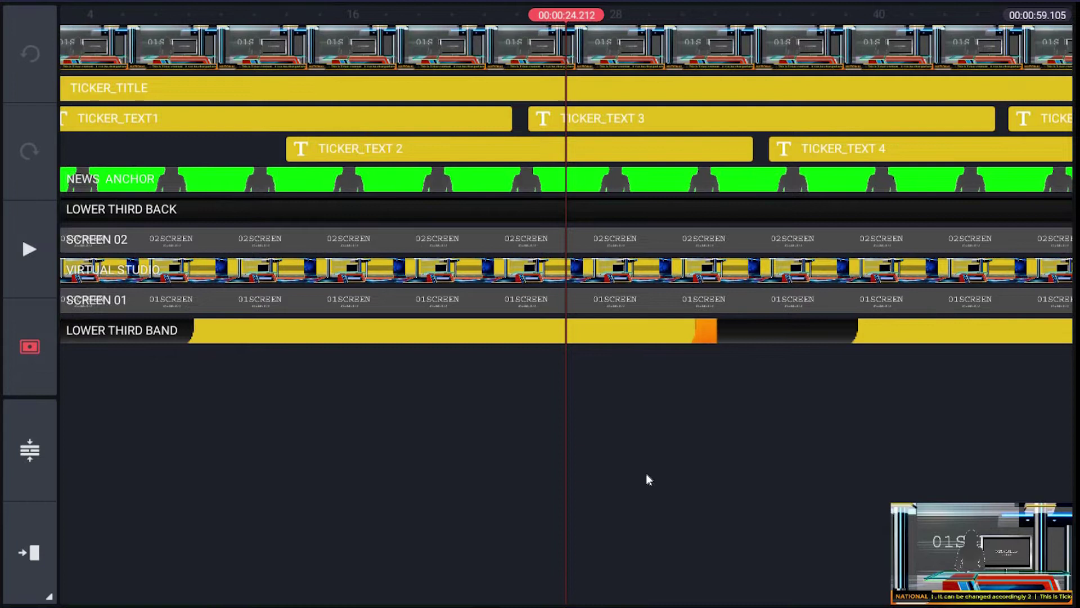
{"action": "scroll", "coordinate": [646, 473], "scroll_direction": "down", "scroll_amount": 2}
{"action": "scroll", "coordinate": [637, 468], "scroll_direction": "down", "scroll_amount": 1}
{"action": "scroll", "coordinate": [637, 464], "scroll_direction": "down", "scroll_amount": 1}
{"action": "scroll", "coordinate": [638, 458], "scroll_direction": "down", "scroll_amount": 2}
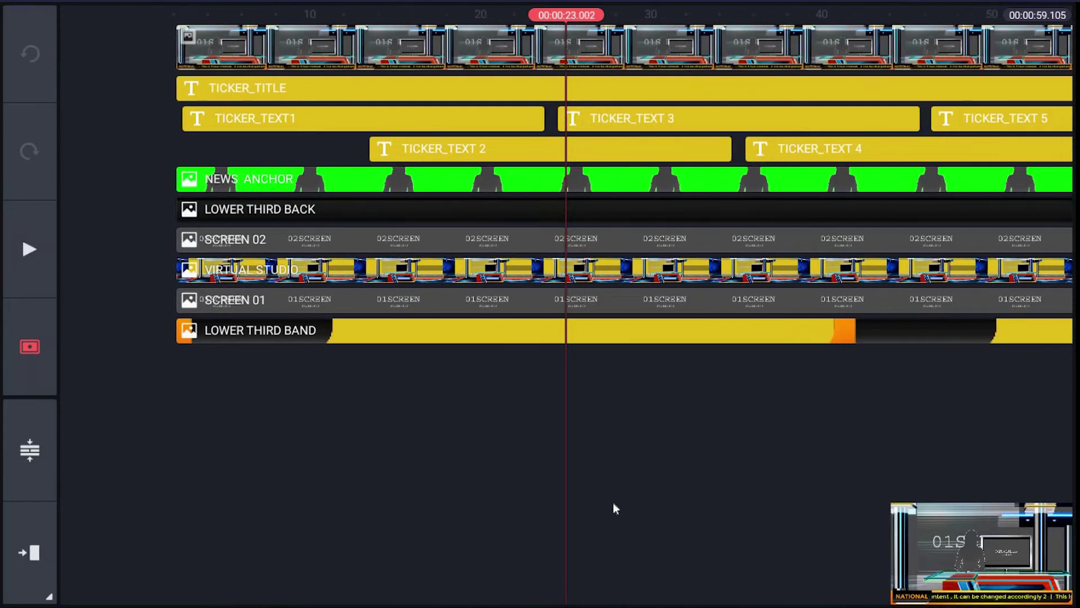
{"action": "scroll", "coordinate": [613, 503], "scroll_direction": "down", "scroll_amount": 2}
{"action": "scroll", "coordinate": [559, 502], "scroll_direction": "down", "scroll_amount": 2}
{"action": "scroll", "coordinate": [625, 517], "scroll_direction": "up", "scroll_amount": 1}
{"action": "scroll", "coordinate": [633, 517], "scroll_direction": "up", "scroll_amount": 1}
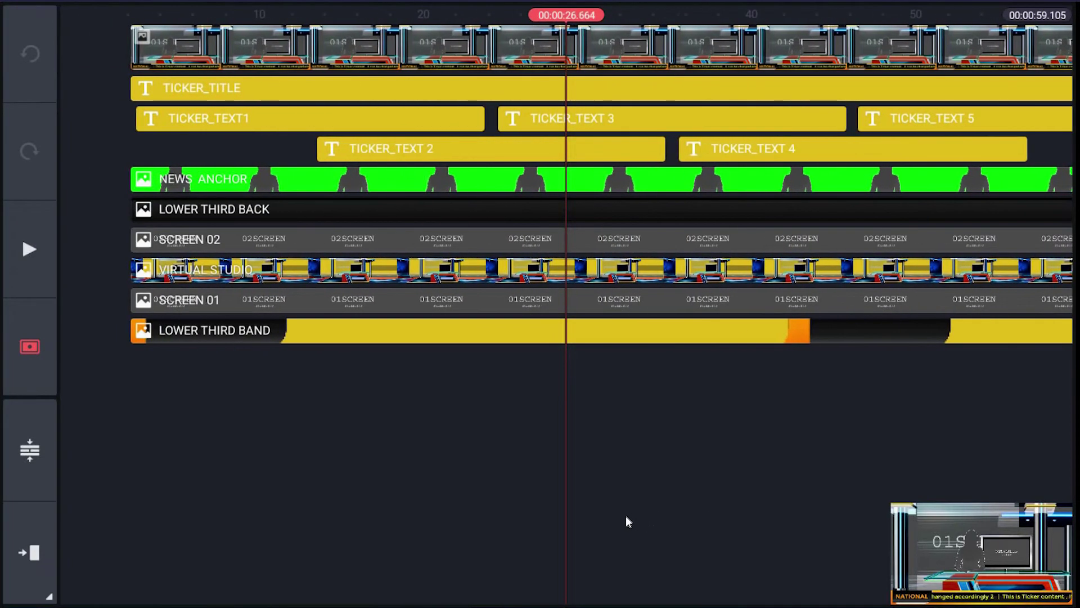
{"action": "scroll", "coordinate": [605, 507], "scroll_direction": "down", "scroll_amount": 1}
{"action": "scroll", "coordinate": [592, 502], "scroll_direction": "down", "scroll_amount": 1}
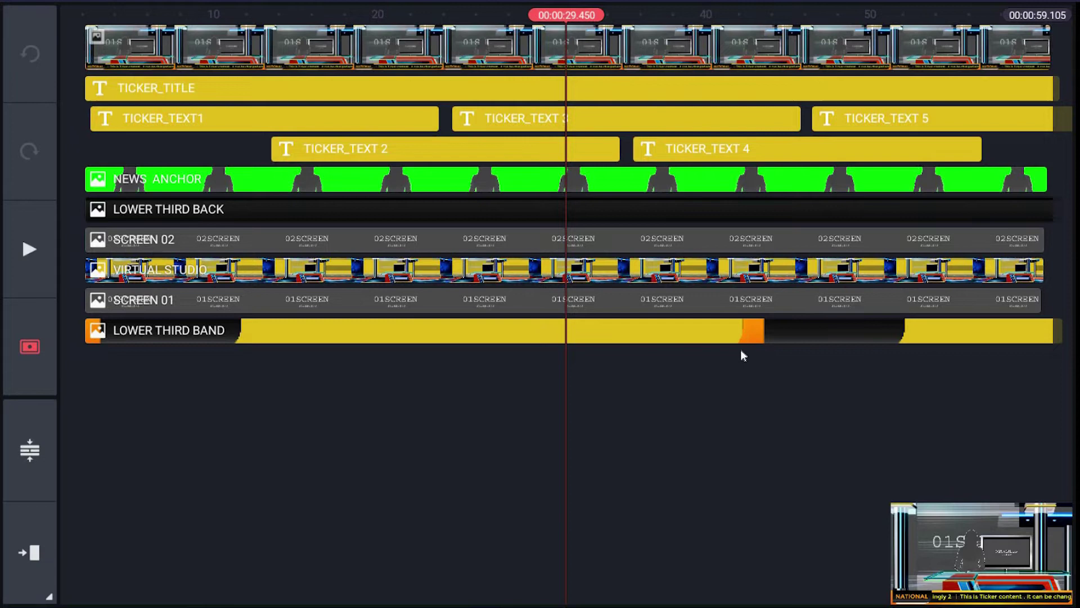
Edit the TICKER_TITLE layer text from NATIONAL to NATION near the nine-second mark.
{"action": "left_click", "coordinate": [29, 454]}
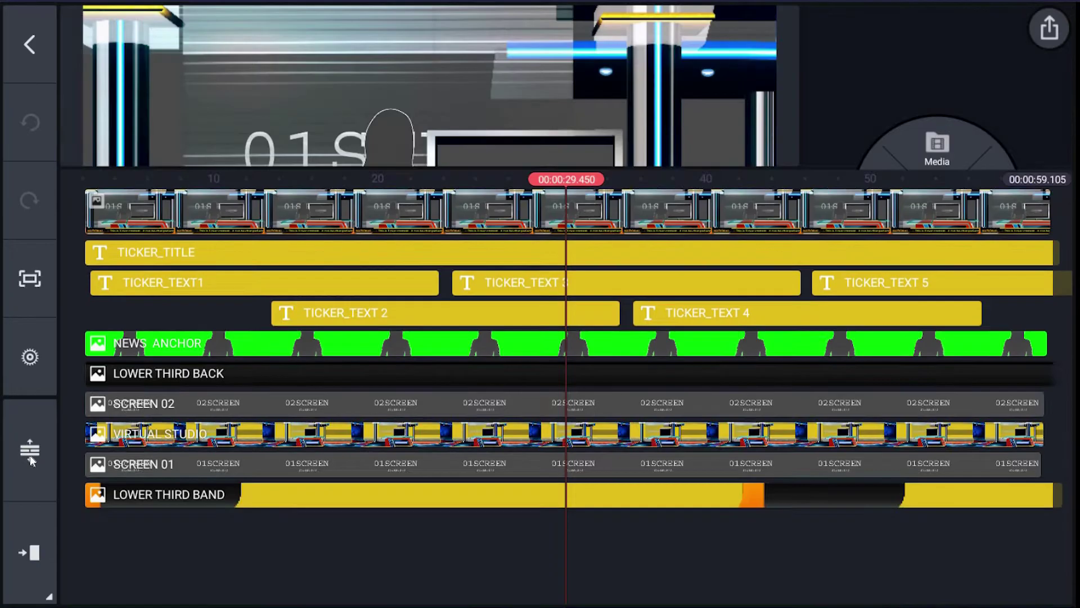
{"action": "mouse_move", "coordinate": [153, 541]}
{"action": "left_mouse_down"}
{"action": "mouse_move", "coordinate": [493, 544]}
{"action": "mouse_move", "coordinate": [160, 510]}
{"action": "left_mouse_up"}
{"action": "left_click_drag", "start_coordinate": [397, 498], "coordinate": [226, 492]}
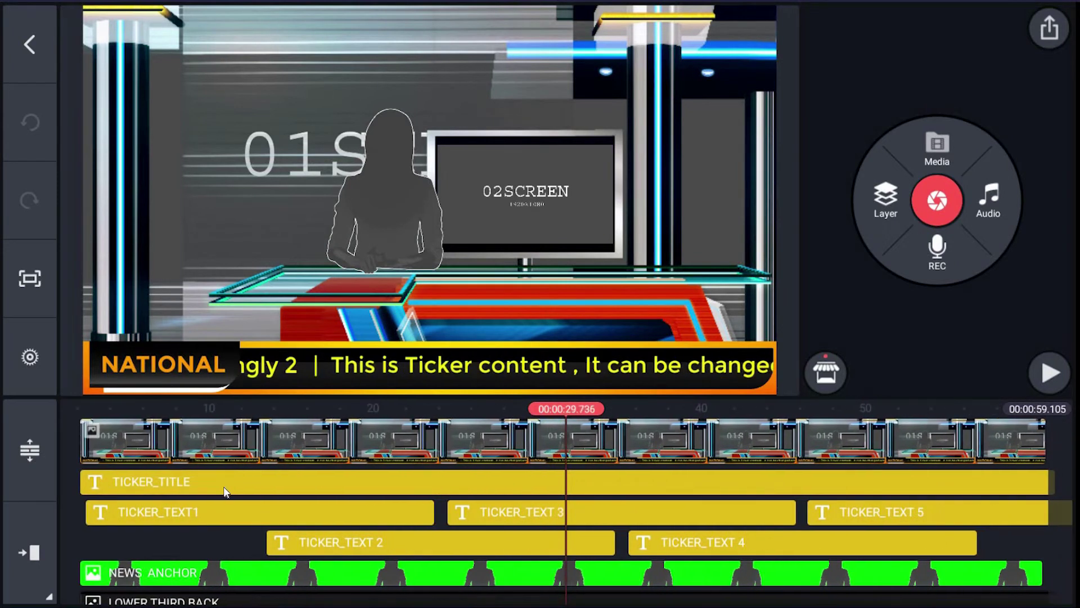
{"action": "left_click", "coordinate": [226, 486]}
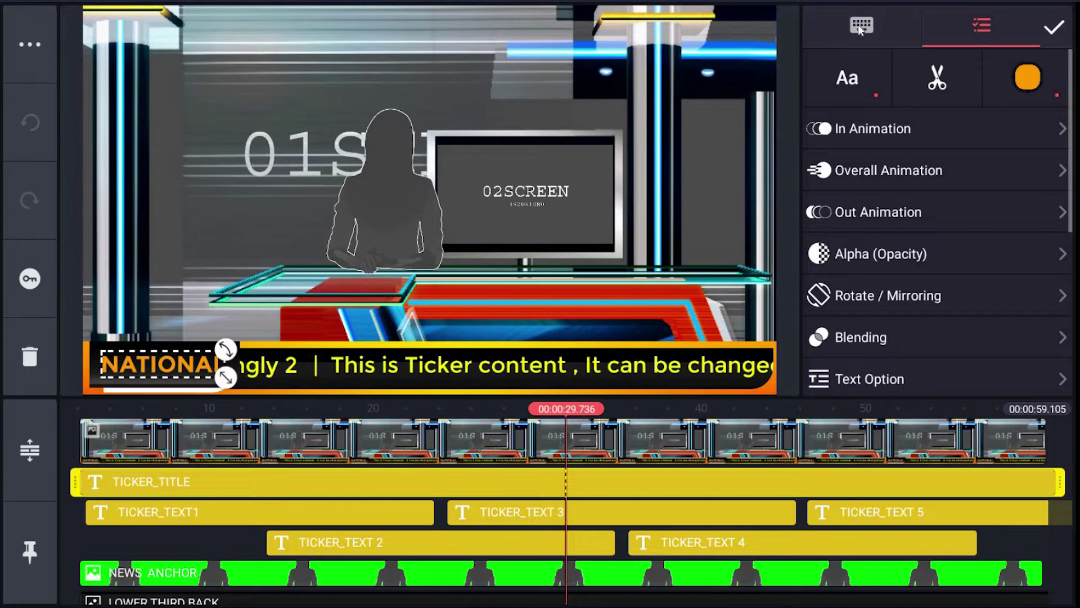
{"action": "left_click", "coordinate": [858, 24]}
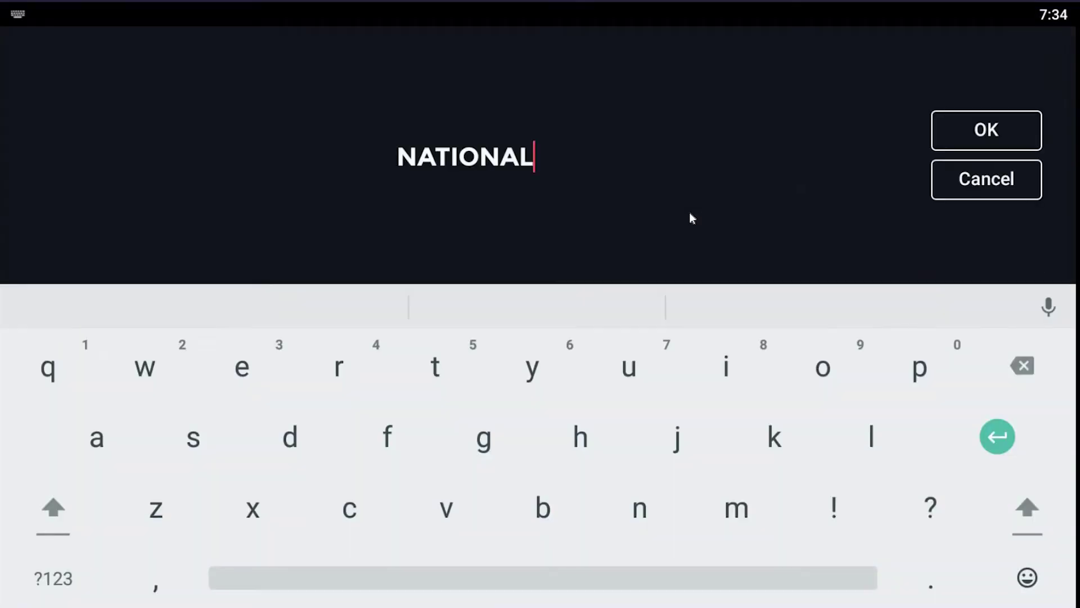
{"action": "key", "text": "BackSpace"}
{"action": "key", "text": "BackSpace"}
{"action": "key", "text": "BackSpace"}
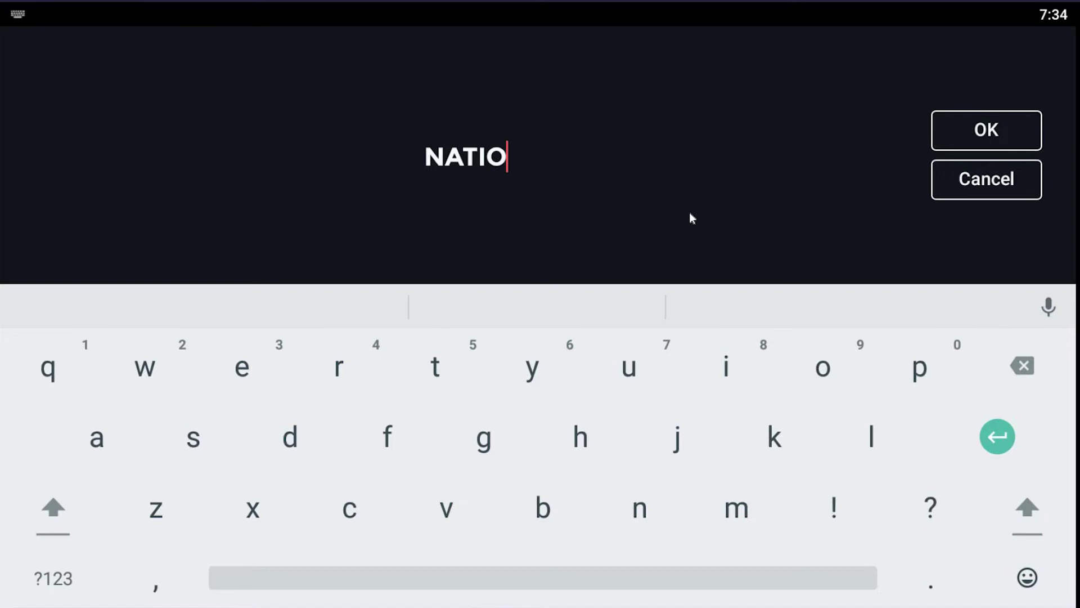
{"action": "type", "text": "n"}
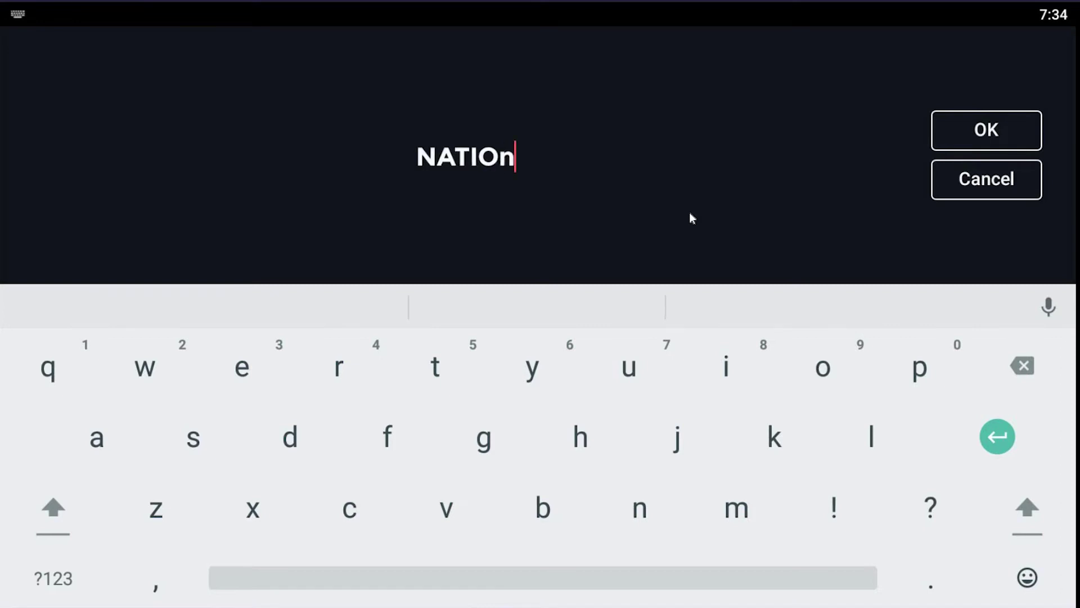
{"action": "key", "text": "BackSpace"}
{"action": "type", "text": "N"}
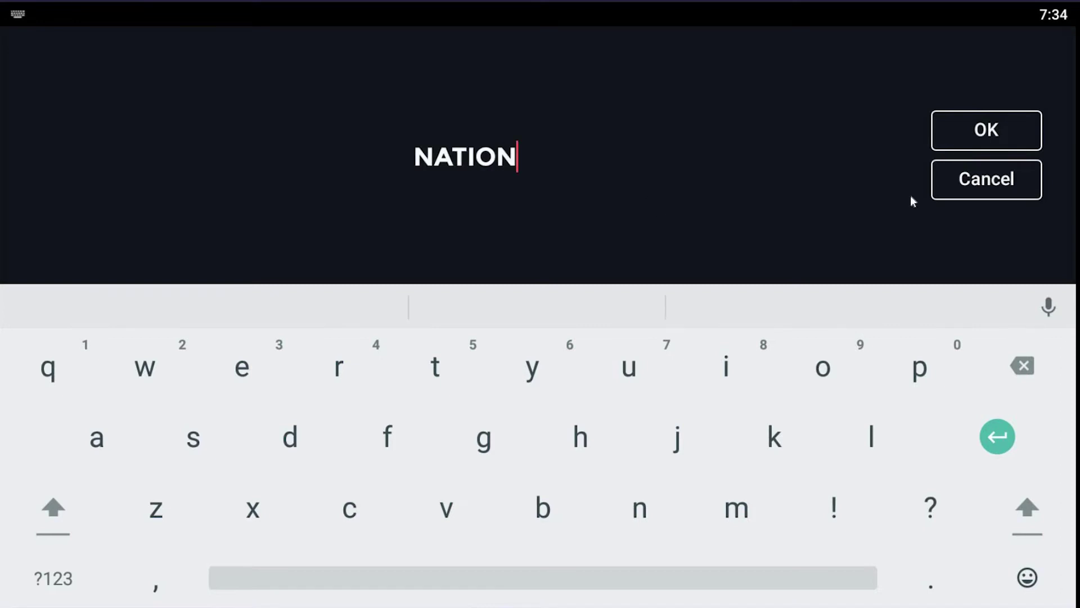
{"action": "left_click", "coordinate": [987, 130]}
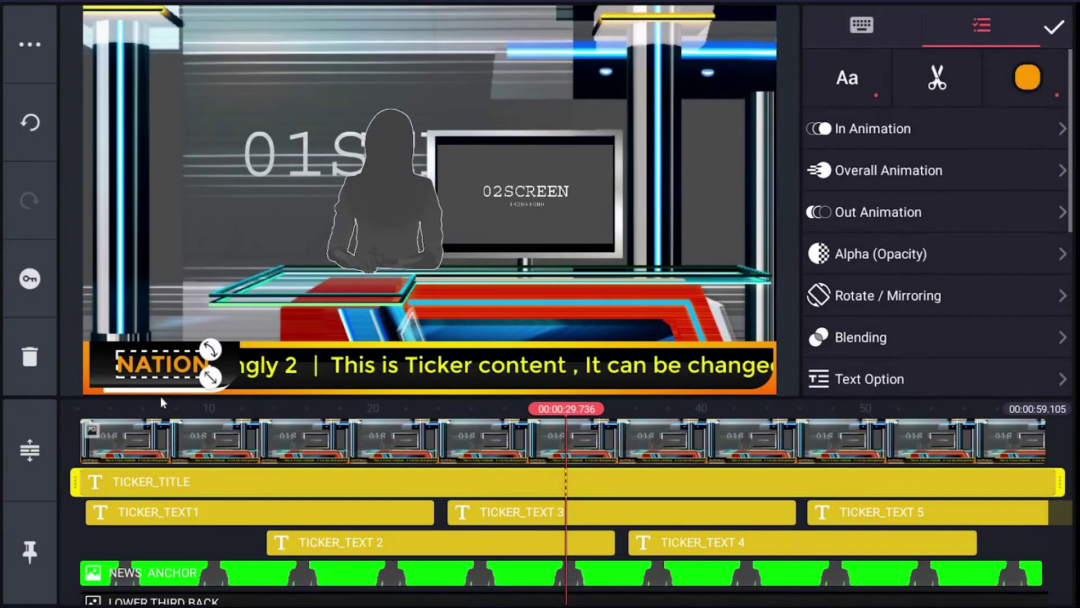
{"action": "left_click", "coordinate": [197, 548]}
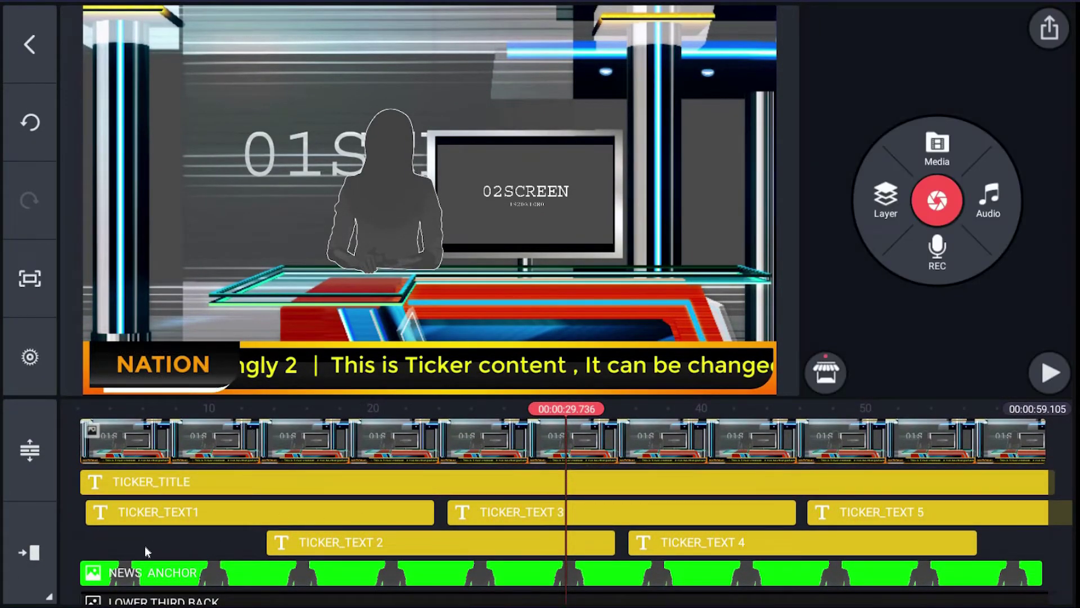
{"action": "left_click_drag", "start_coordinate": [144, 546], "coordinate": [491, 550]}
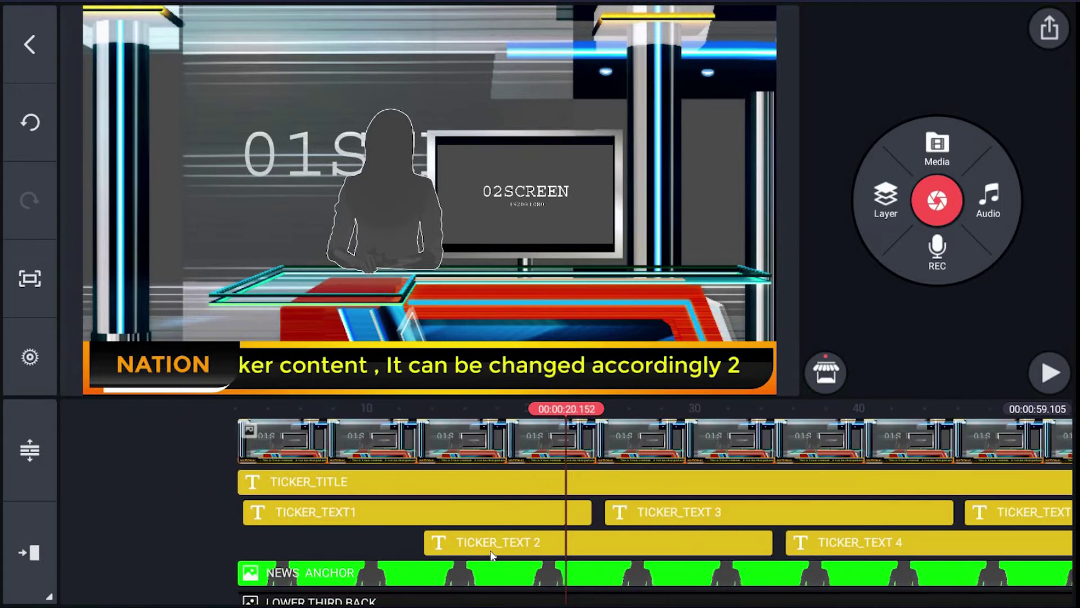
{"action": "left_click_drag", "start_coordinate": [338, 549], "coordinate": [491, 550]}
{"action": "left_click_drag", "start_coordinate": [337, 545], "coordinate": [449, 541]}
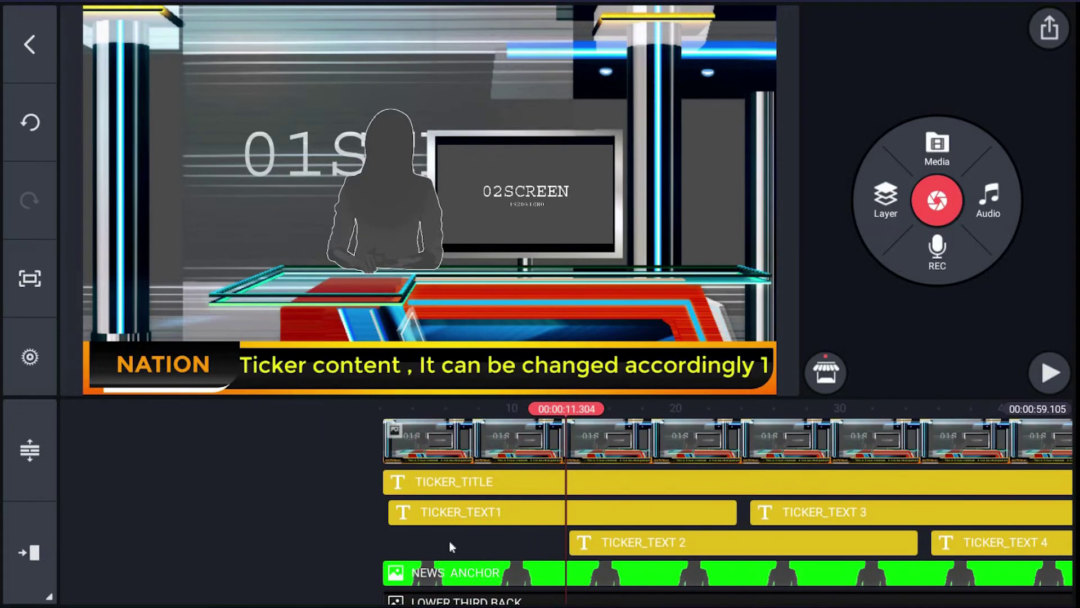
{"action": "left_click", "coordinate": [446, 512]}
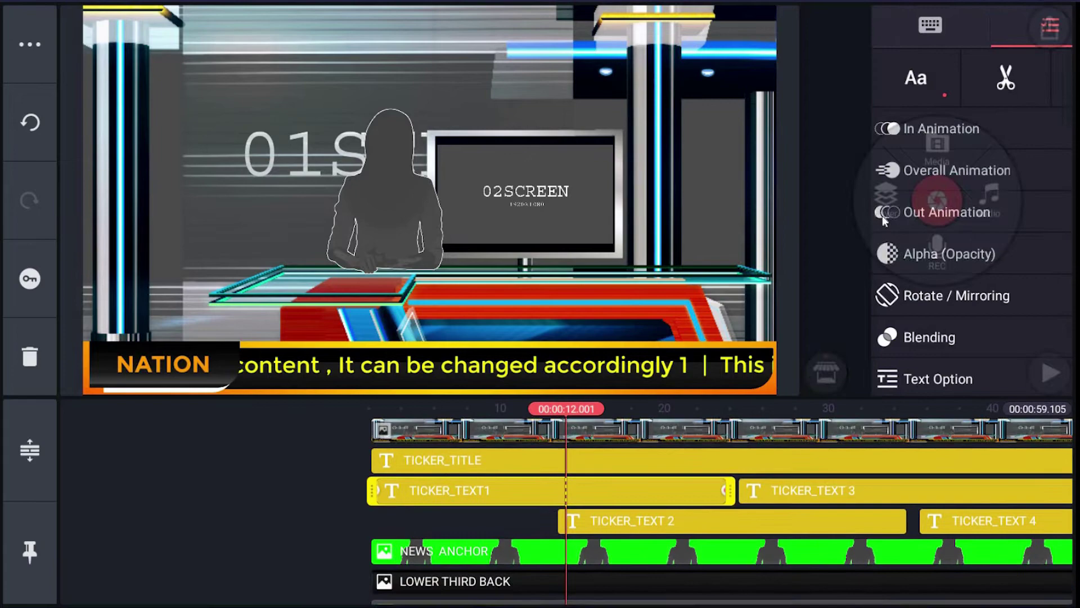
{"action": "left_click", "coordinate": [930, 24]}
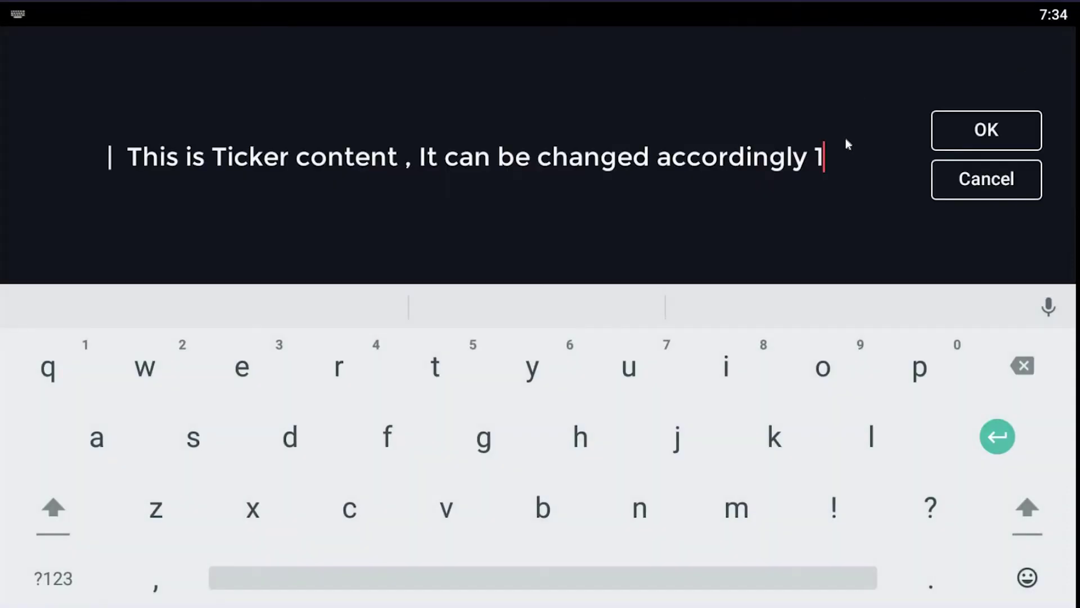
{"action": "key", "text": "BackSpace"}
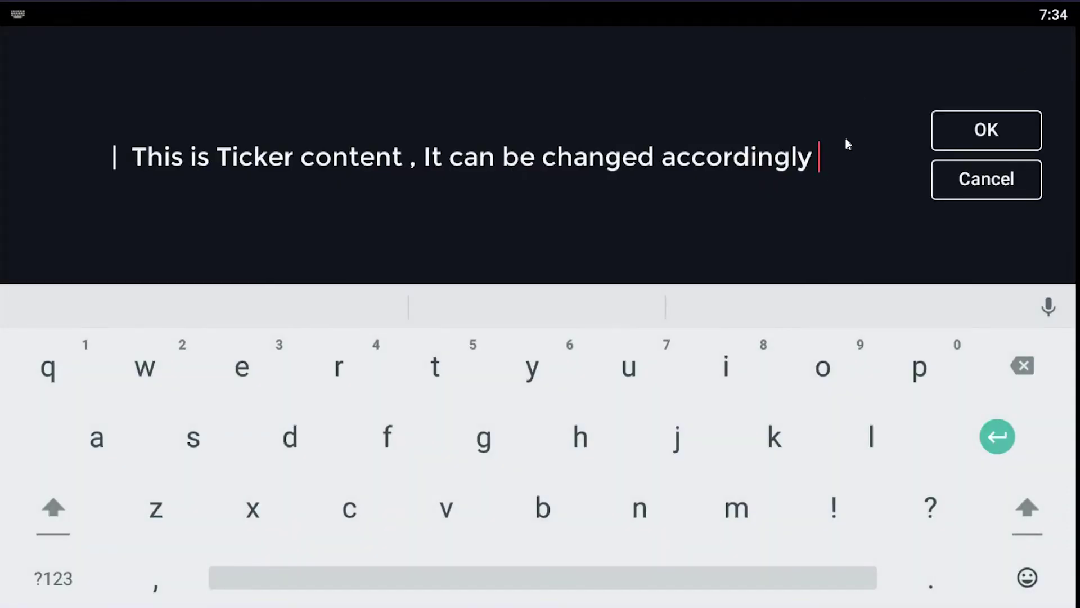
{"action": "type", "text": "2"}
{"action": "left_click", "coordinate": [980, 126]}
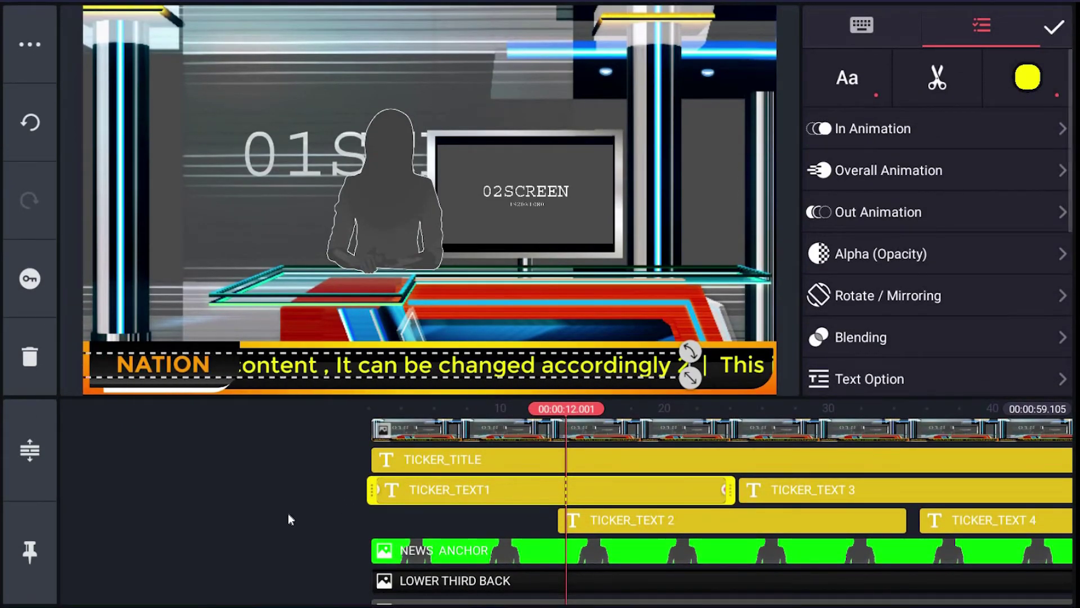
{"action": "left_click", "coordinate": [310, 509]}
{"action": "left_click_drag", "start_coordinate": [276, 506], "coordinate": [168, 485]}
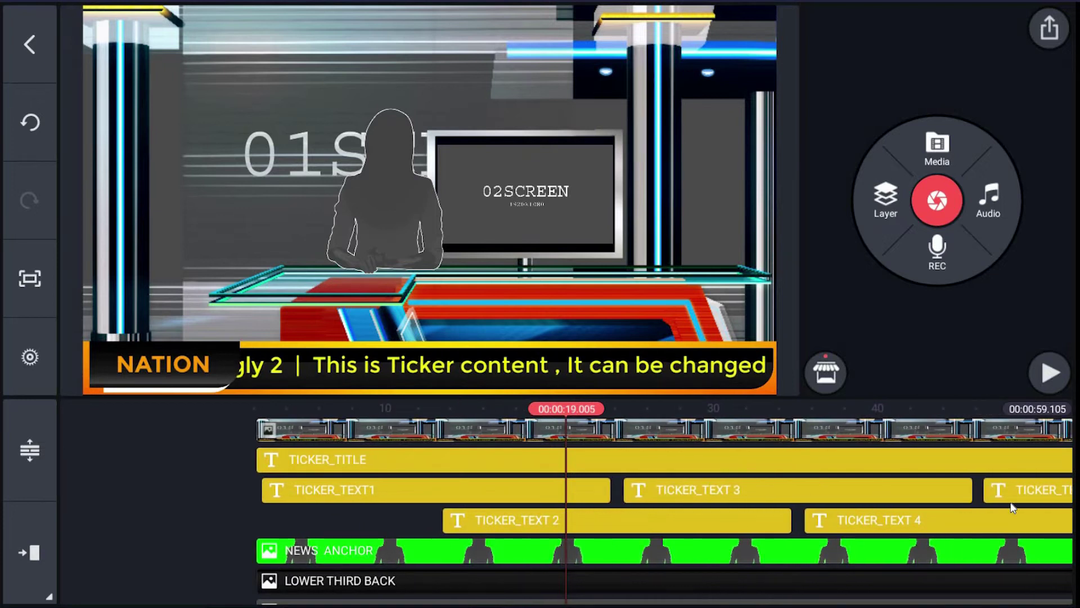
{"action": "left_click_drag", "start_coordinate": [128, 522], "coordinate": [6, 491]}
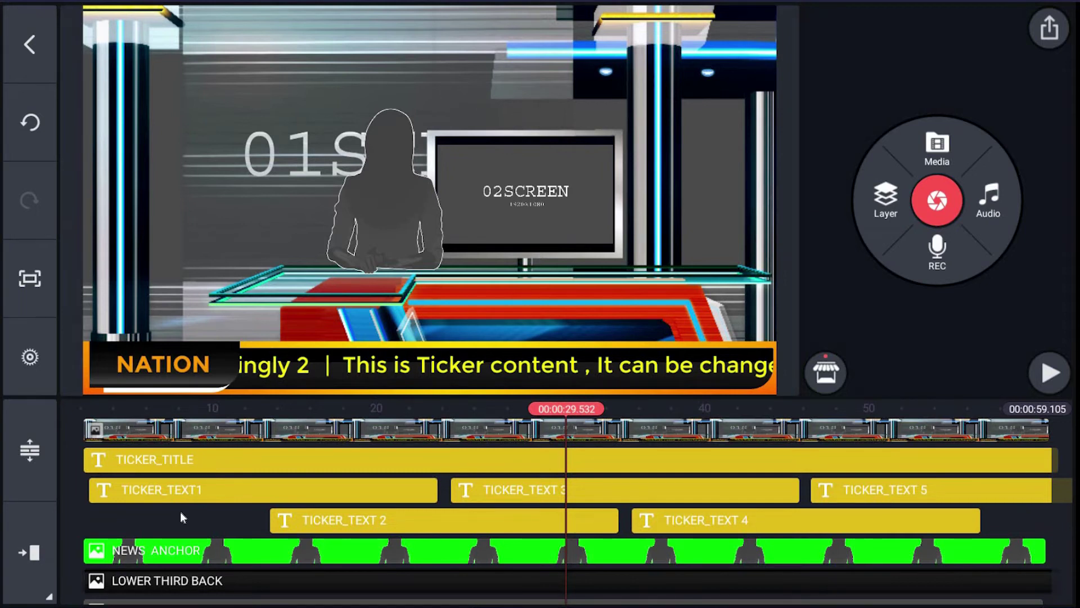
{"action": "left_click_drag", "start_coordinate": [413, 506], "coordinate": [475, 529]}
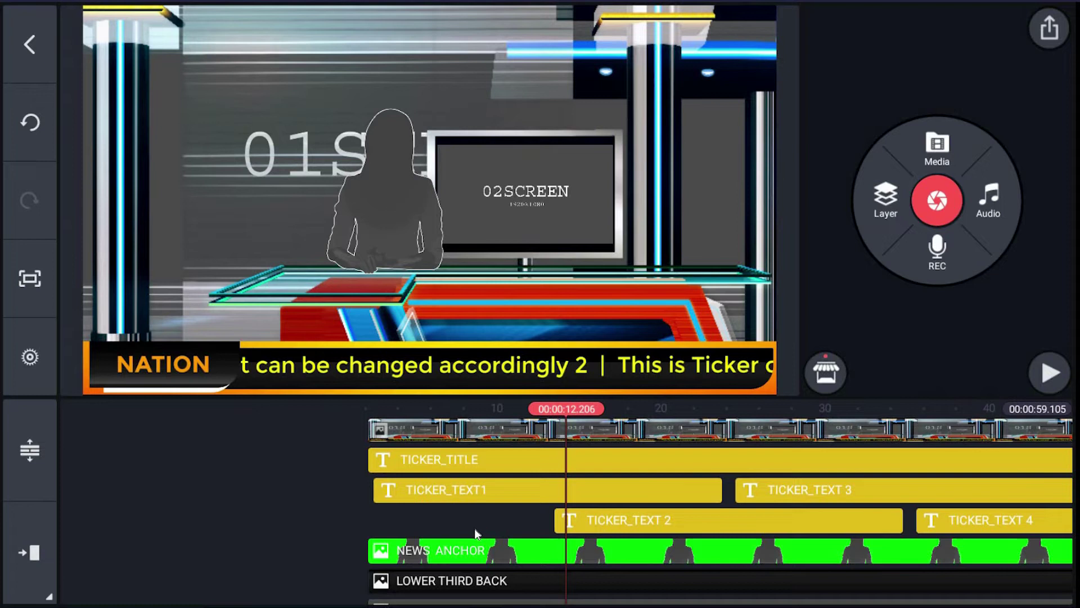
{"action": "scroll", "coordinate": [475, 528], "scroll_direction": "up", "scroll_amount": 2}
{"action": "scroll", "coordinate": [308, 471], "scroll_direction": "down", "scroll_amount": 2}
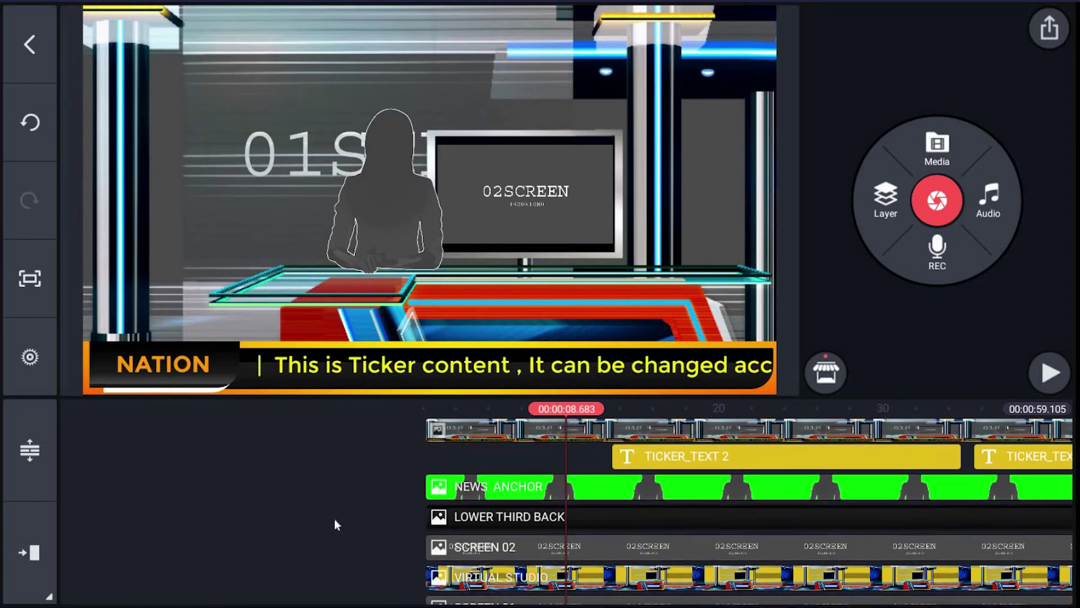
{"action": "scroll", "coordinate": [335, 524], "scroll_direction": "down", "scroll_amount": 3}
{"action": "scroll", "coordinate": [161, 510], "scroll_direction": "down", "scroll_amount": 3}
{"action": "scroll", "coordinate": [337, 514], "scroll_direction": "down", "scroll_amount": 2}
{"action": "scroll", "coordinate": [591, 531], "scroll_direction": "down", "scroll_amount": 3}
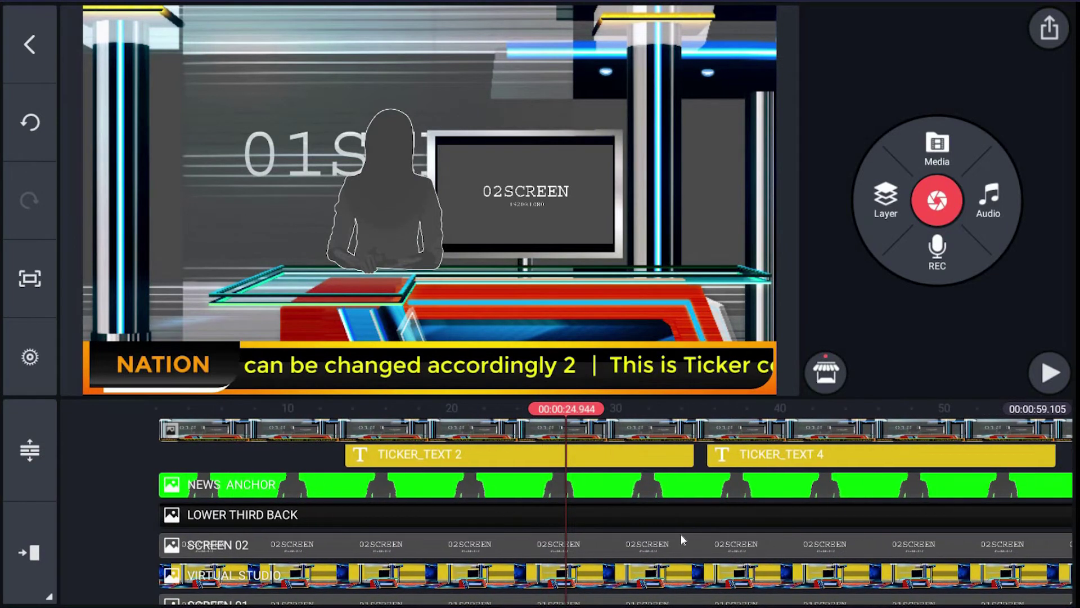
Replace the NEWS ANCHOR placeholder with SharedFolder's anchor_table video and nudge it slightly up.
{"action": "left_click", "coordinate": [445, 493]}
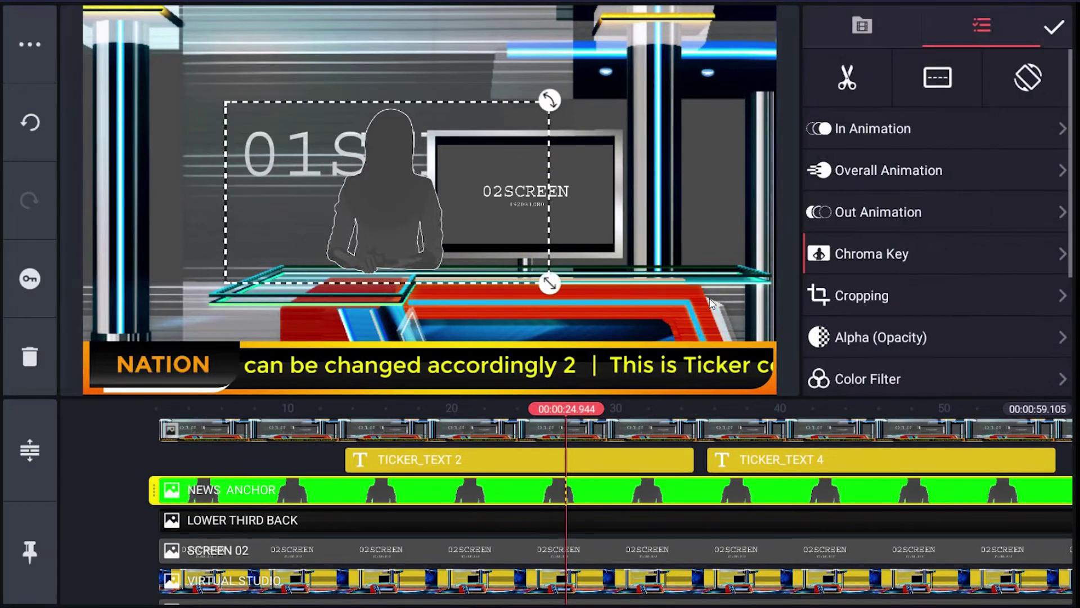
{"action": "left_click", "coordinate": [857, 23]}
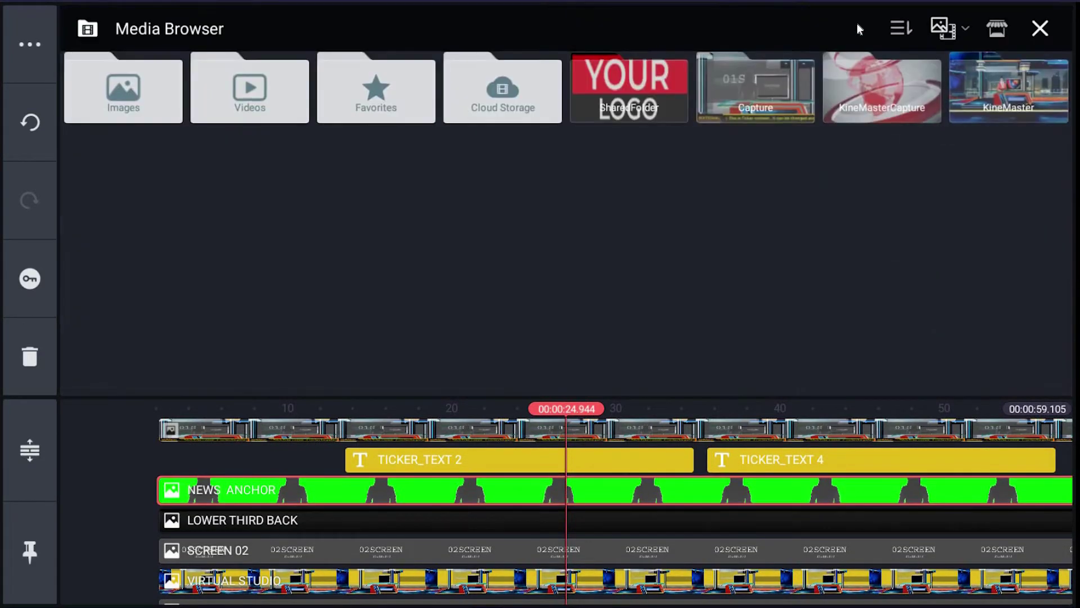
{"action": "left_click", "coordinate": [674, 84]}
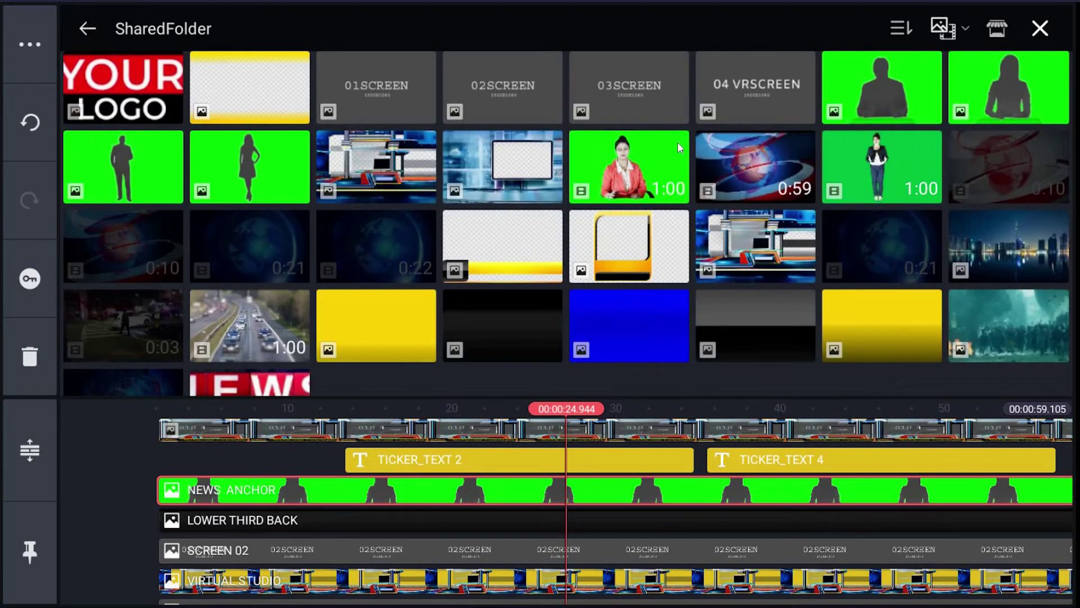
{"action": "left_click", "coordinate": [646, 170]}
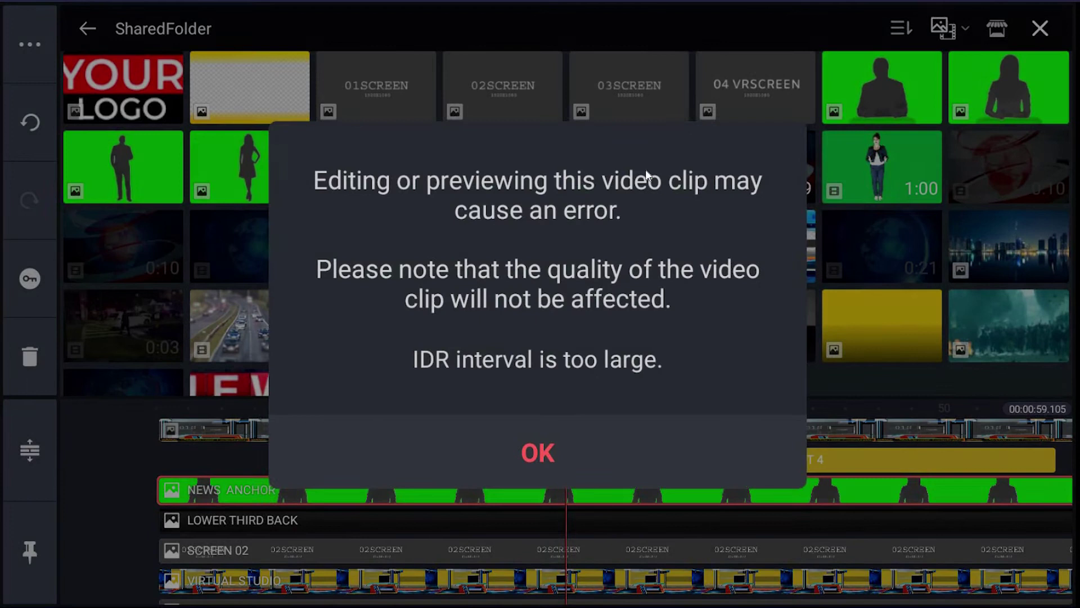
{"action": "left_click", "coordinate": [537, 448]}
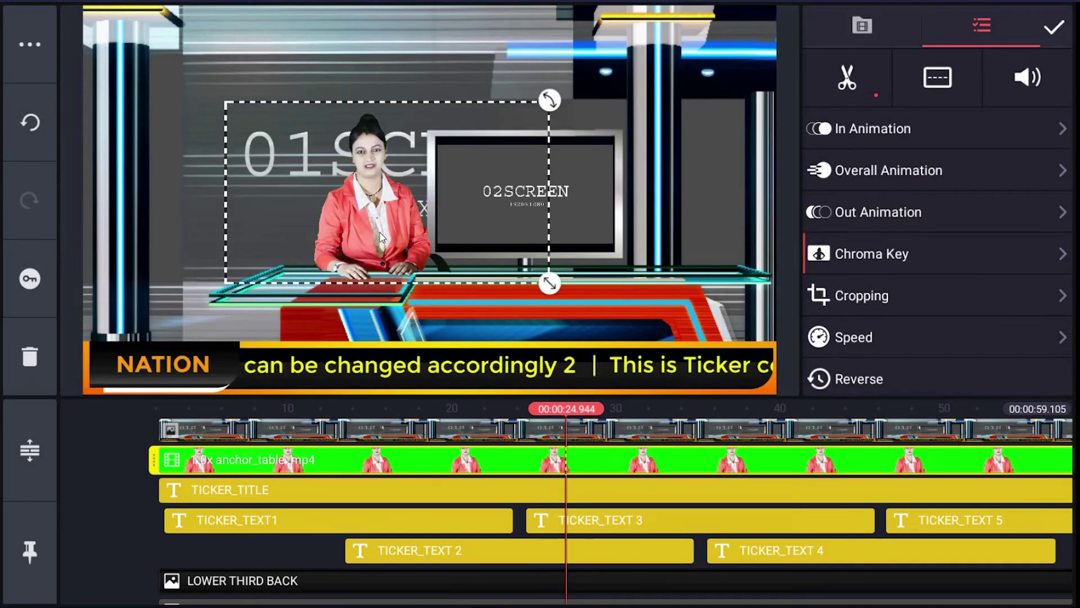
{"action": "left_click_drag", "start_coordinate": [384, 242], "coordinate": [384, 237]}
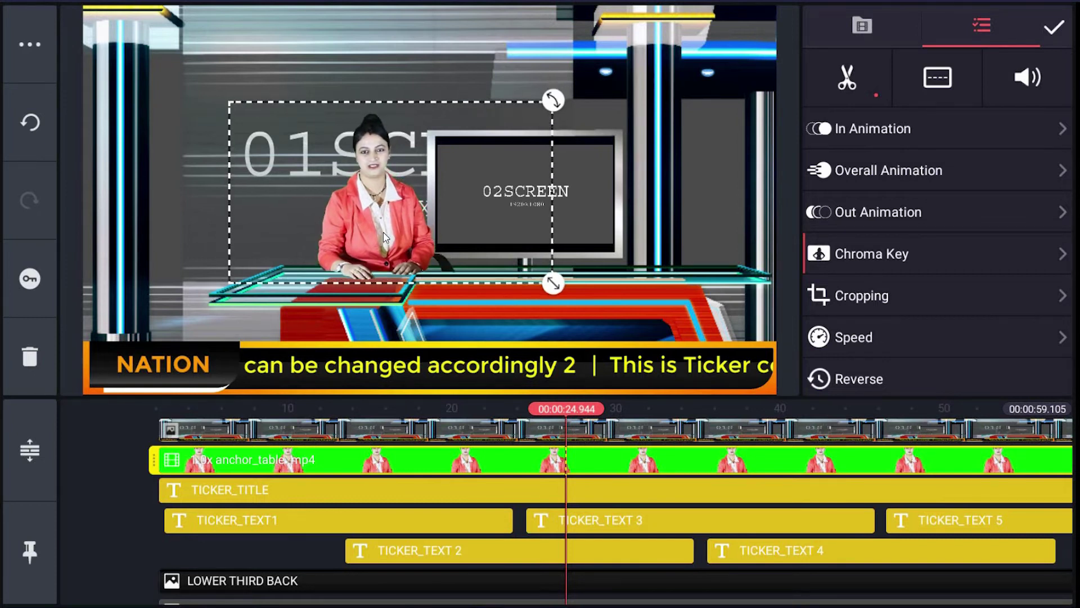
Swap the SCREEN 02 placeholder for SharedFolder's highway car video at about 14 seconds.
{"action": "left_click", "coordinate": [111, 530]}
{"action": "mouse_move", "coordinate": [304, 521]}
{"action": "left_mouse_down"}
{"action": "mouse_move", "coordinate": [389, 541]}
{"action": "mouse_move", "coordinate": [386, 406]}
{"action": "left_mouse_up"}
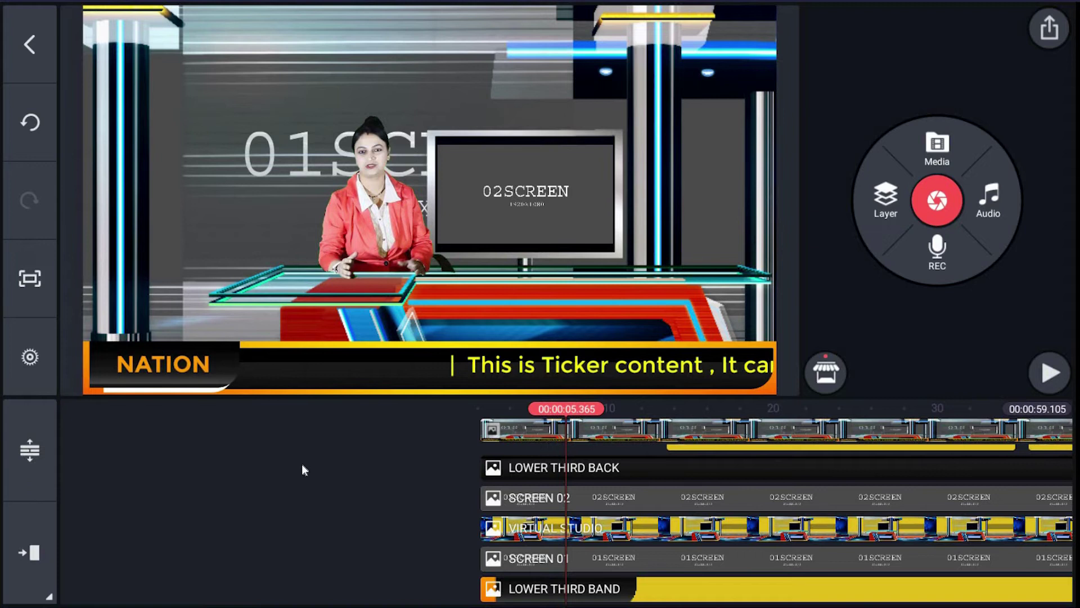
{"action": "left_click_drag", "start_coordinate": [301, 463], "coordinate": [152, 446]}
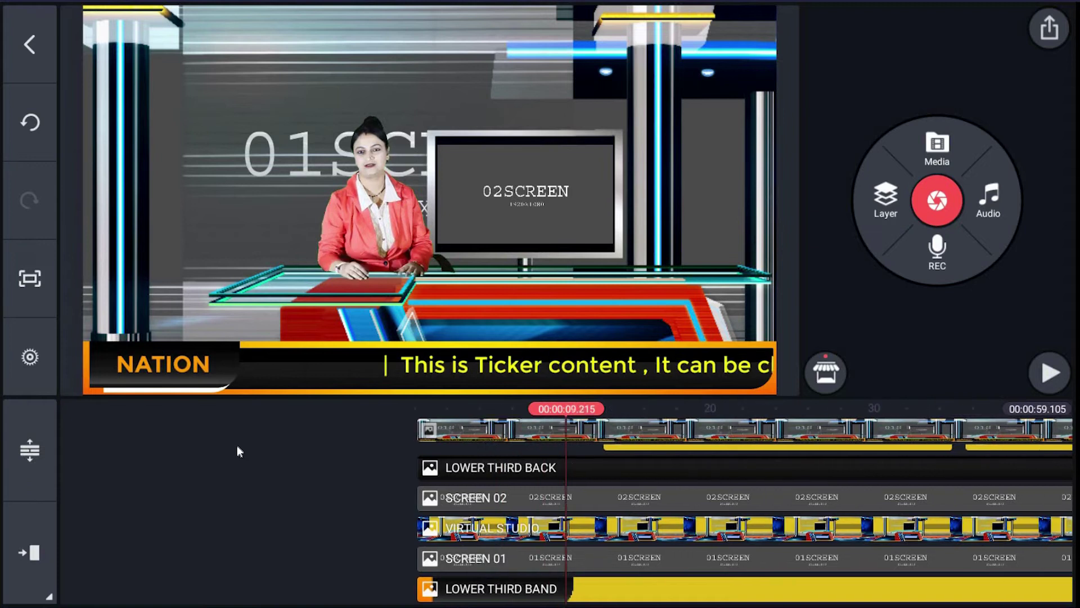
{"action": "left_click", "coordinate": [602, 493]}
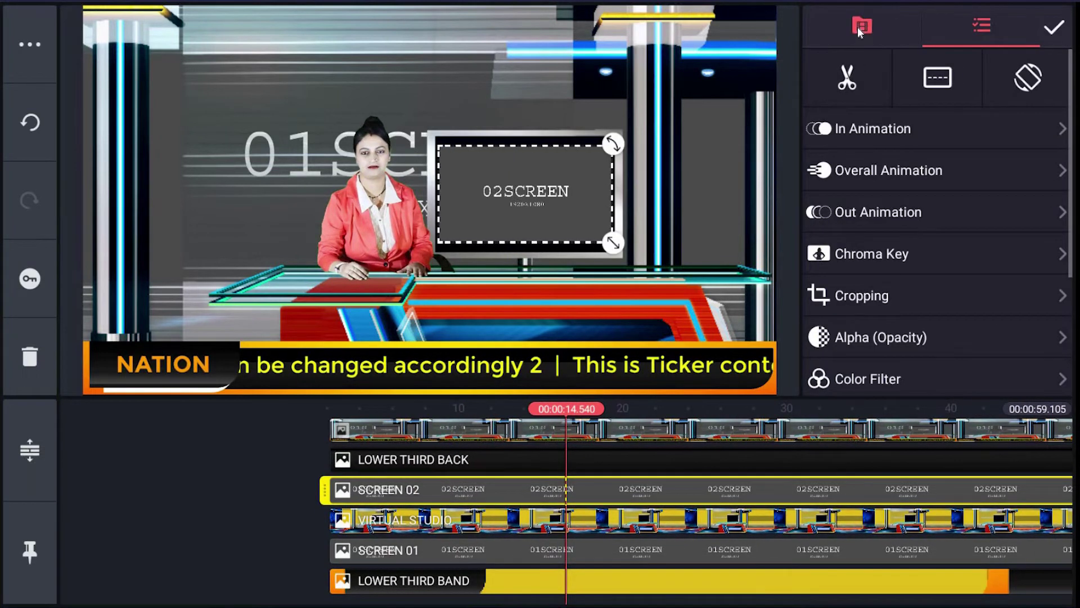
{"action": "left_click", "coordinate": [858, 27]}
{"action": "left_click", "coordinate": [664, 93]}
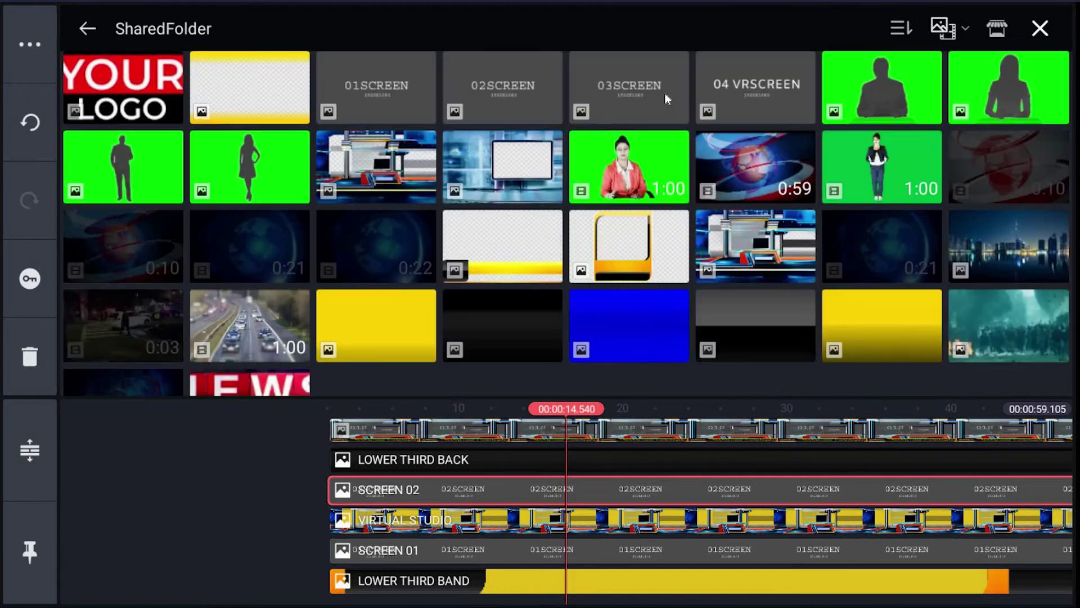
{"action": "left_click", "coordinate": [248, 322]}
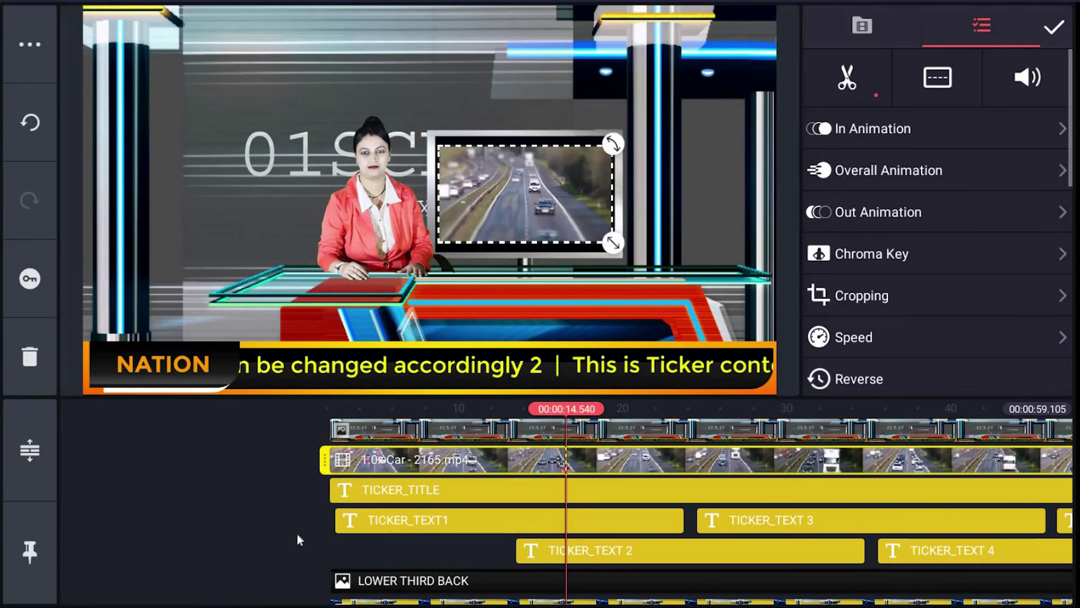
{"action": "left_click", "coordinate": [250, 506]}
{"action": "mouse_move", "coordinate": [357, 532]}
{"action": "left_mouse_down"}
{"action": "mouse_move", "coordinate": [373, 534]}
{"action": "mouse_move", "coordinate": [248, 476]}
{"action": "left_mouse_up"}
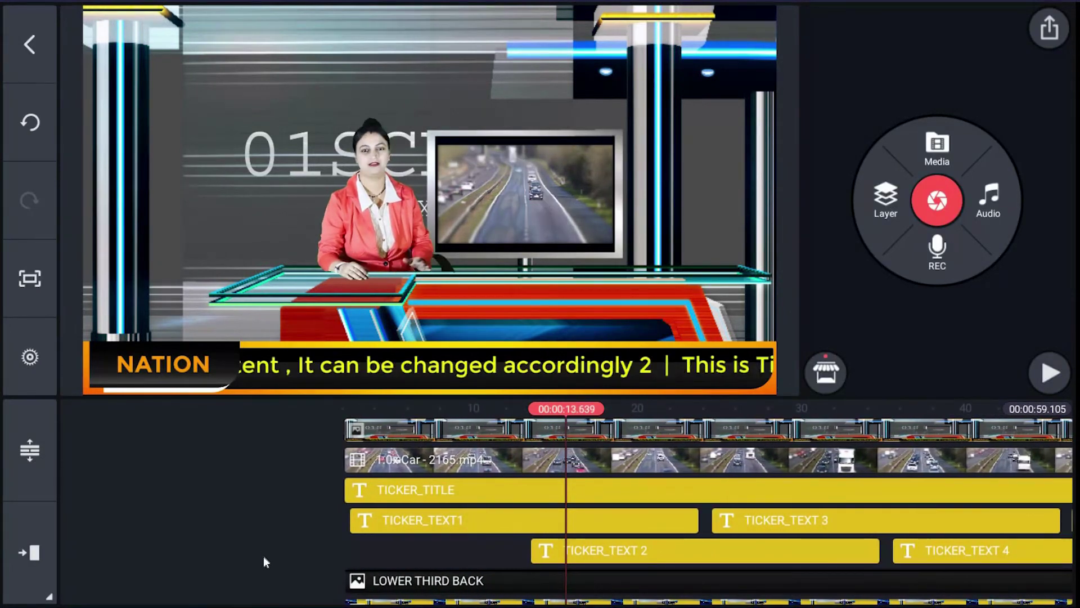
{"action": "left_click_drag", "start_coordinate": [264, 557], "coordinate": [279, 426]}
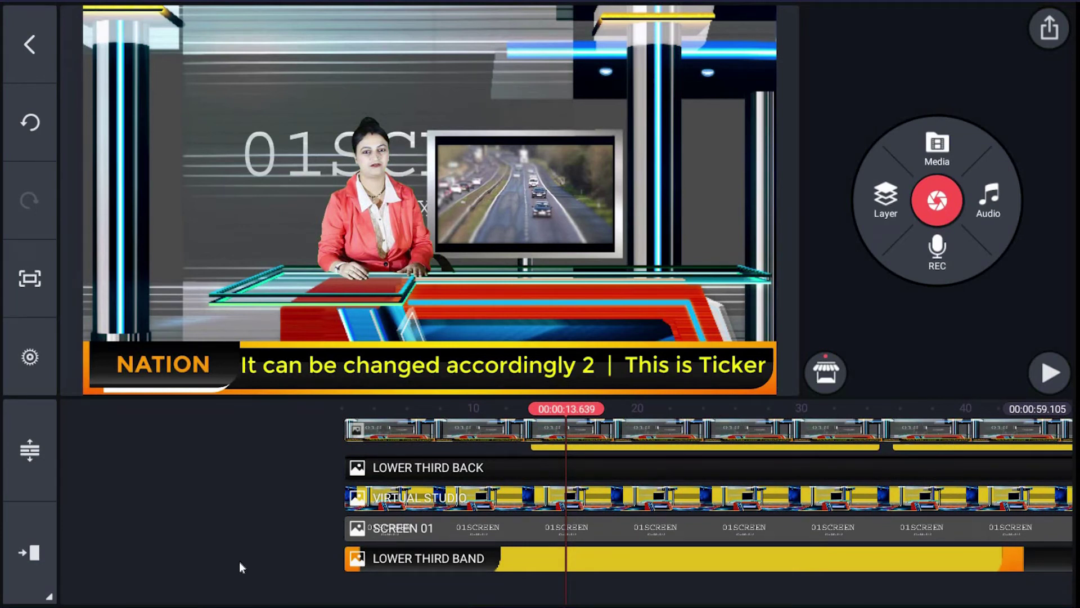
Replace the SCREEN 01 backdrop with the Bg.jpg city-night image at about 16.7 seconds.
{"action": "left_click_drag", "start_coordinate": [232, 550], "coordinate": [194, 547]}
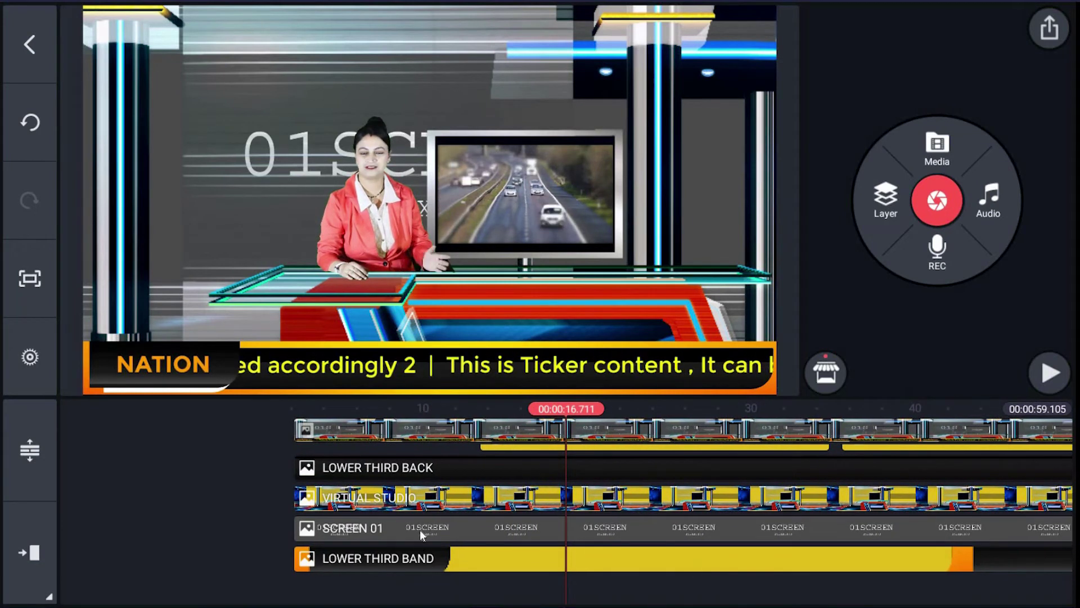
{"action": "left_click", "coordinate": [421, 529]}
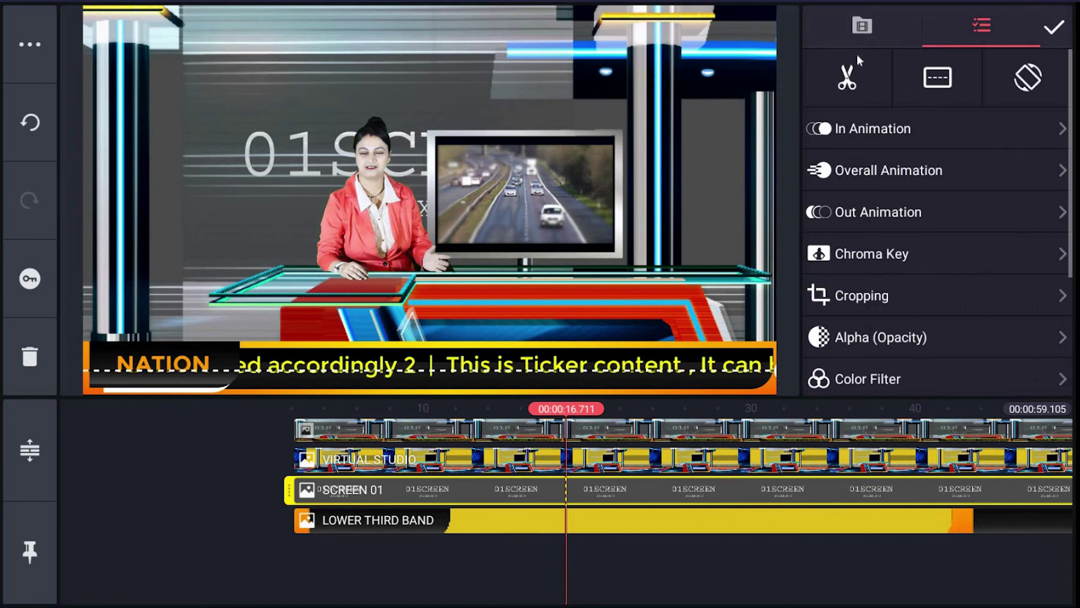
{"action": "left_click", "coordinate": [863, 28]}
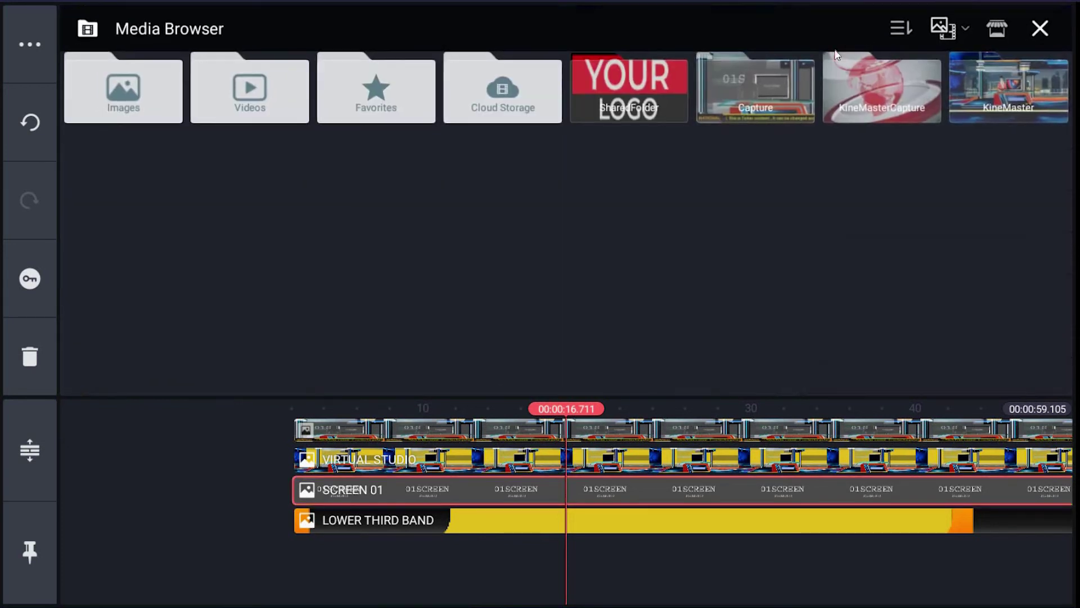
{"action": "left_click", "coordinate": [670, 95]}
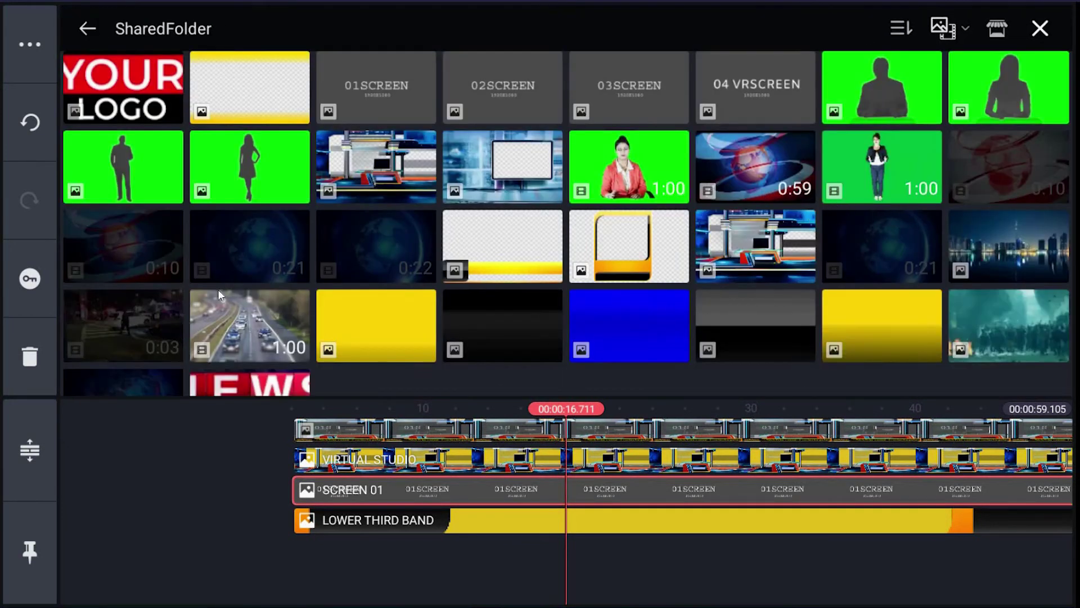
{"action": "left_click", "coordinate": [1040, 245]}
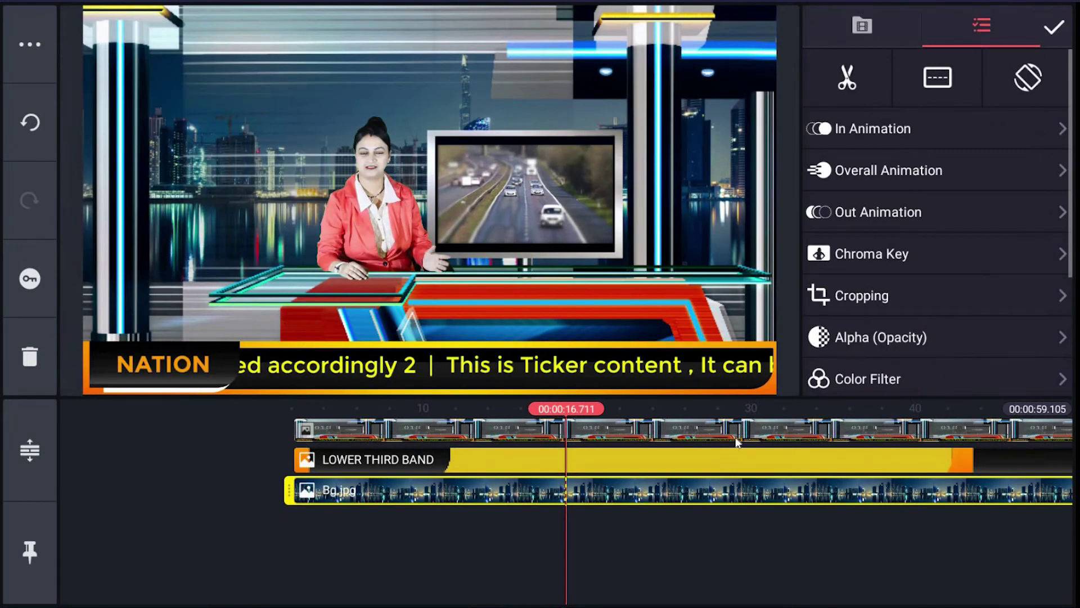
Deselect the city-skyline backdrop layer.
{"action": "left_click", "coordinate": [524, 540]}
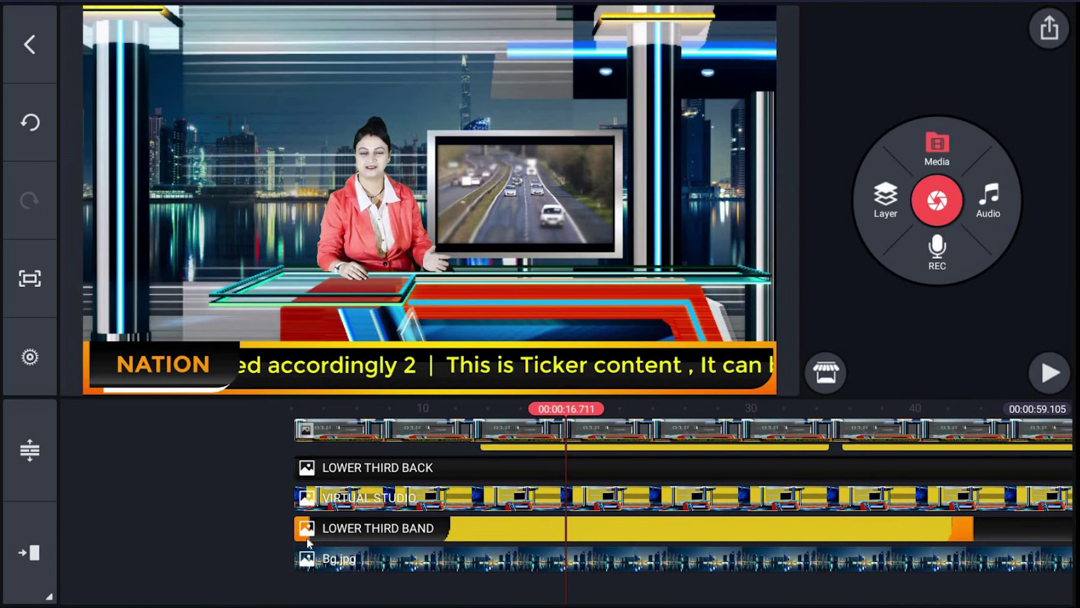